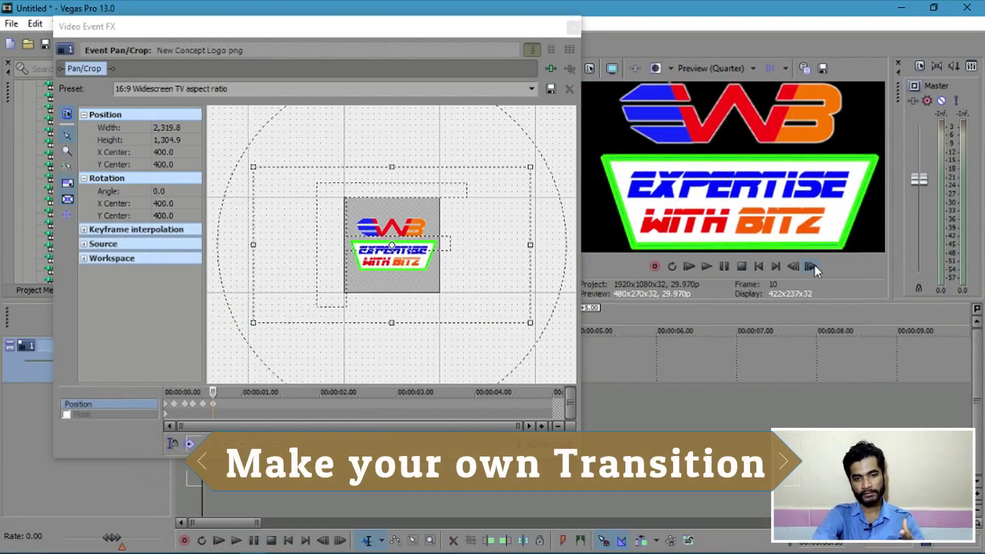
Step frame by frame through the logo's zoom-out animation in the preview
click(810, 267)
click(811, 266)
click(810, 267)
click(811, 267)
click(811, 266)
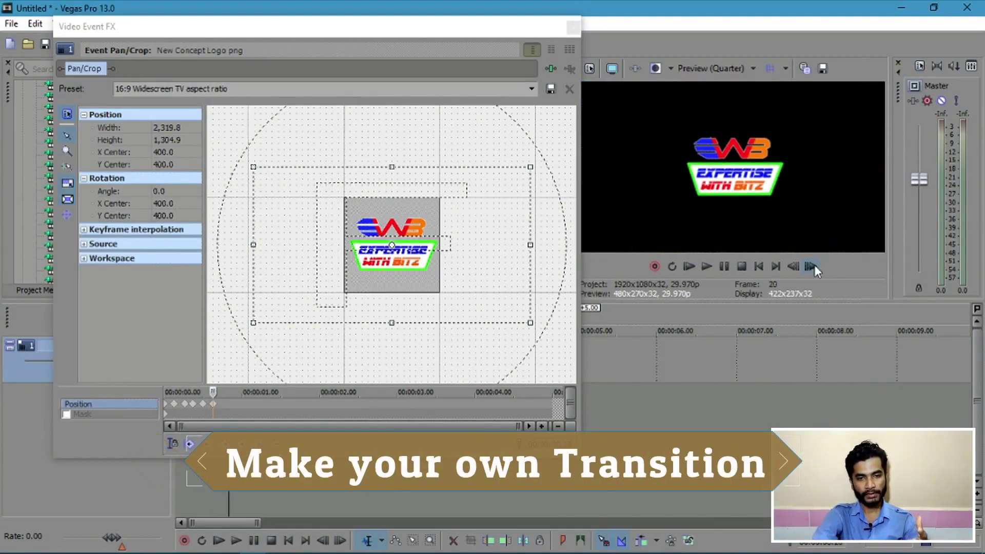
click(811, 266)
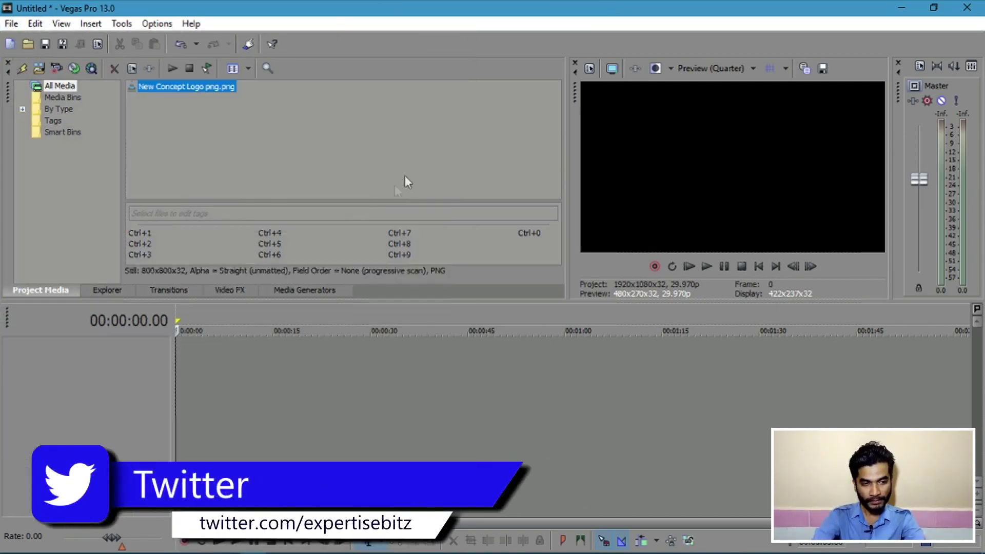
Add New Concept Logo png.png to the timeline on a new video track, starting at 00:00:00.00
drag(158, 85, 64, 383)
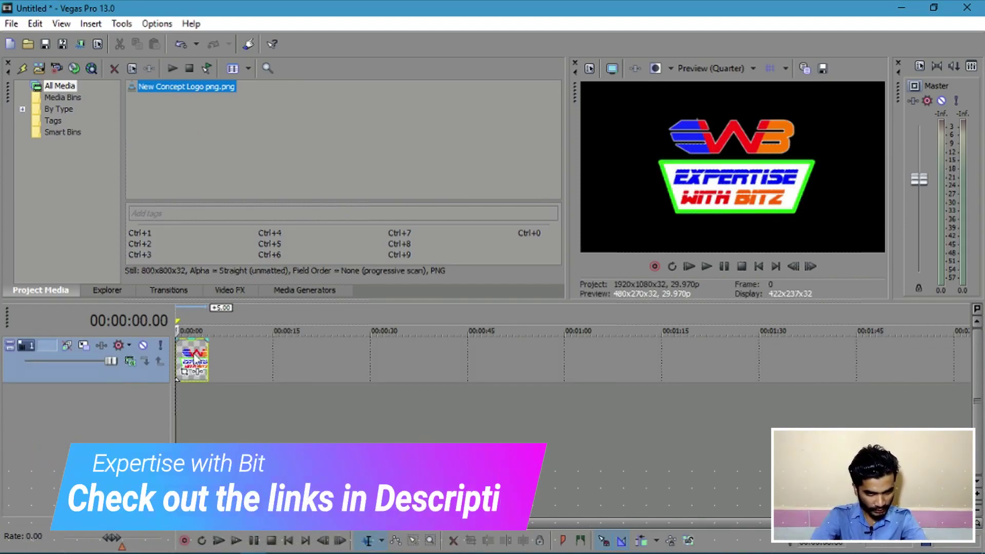
click(187, 327)
click(177, 329)
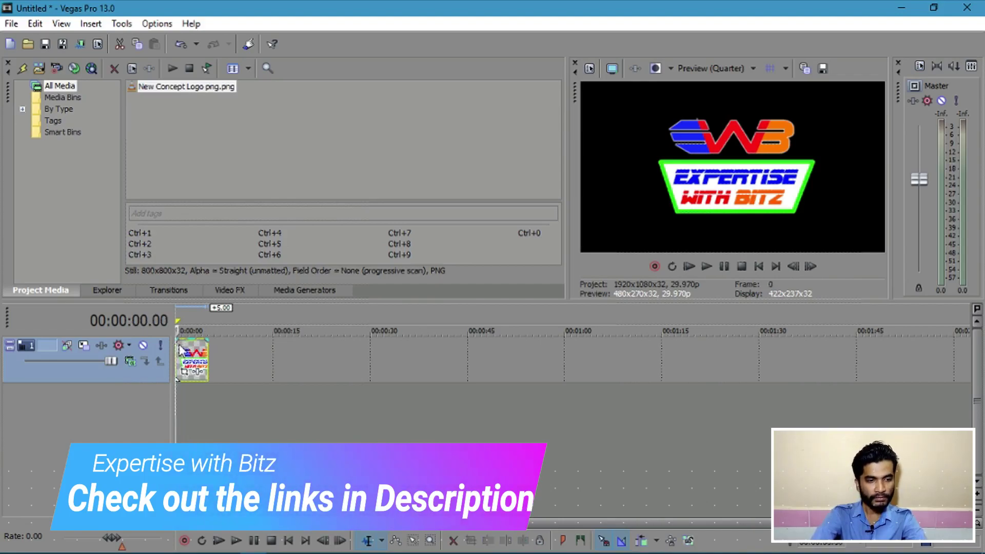
Show the available presets of the Clock Wipe transition
click(169, 290)
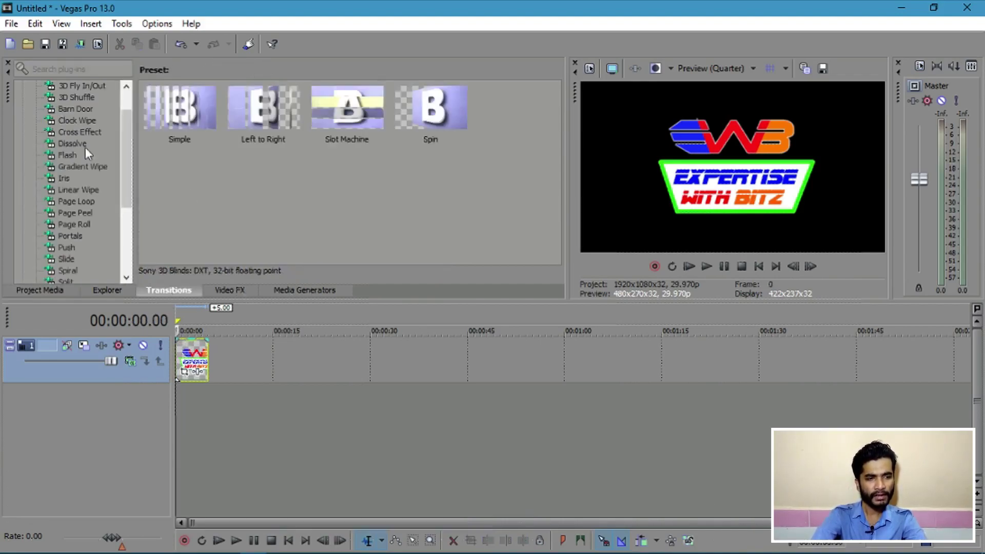
click(73, 119)
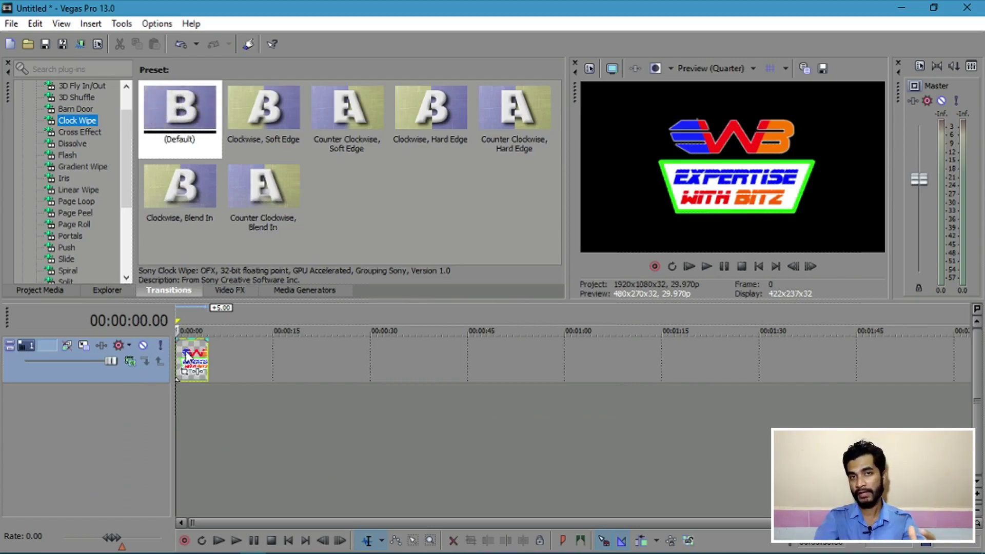
Open Event Pan/Crop for the logo event, with its window placed clear of the preview and its workspace zoomed out
scroll(228, 352, up, 8)
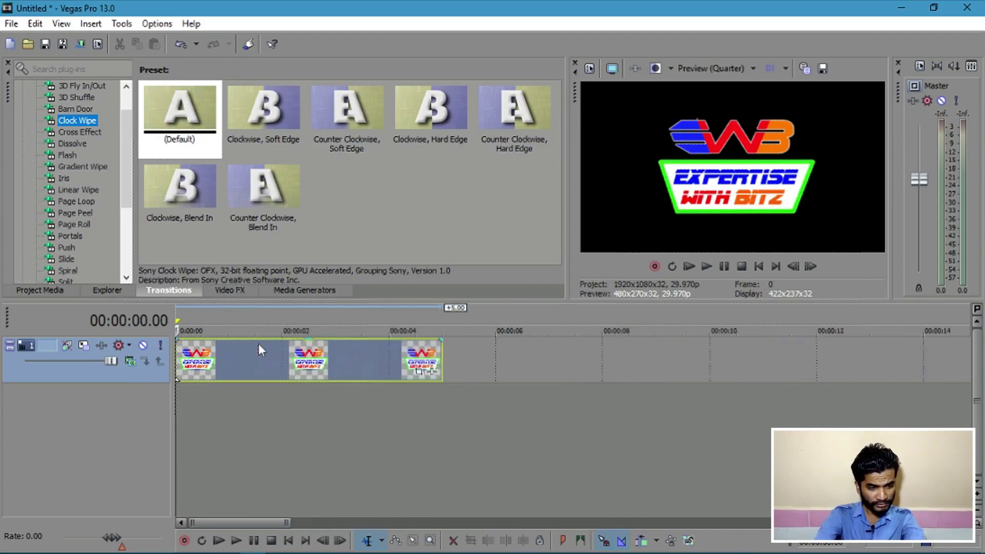
scroll(628, 399, down, 2)
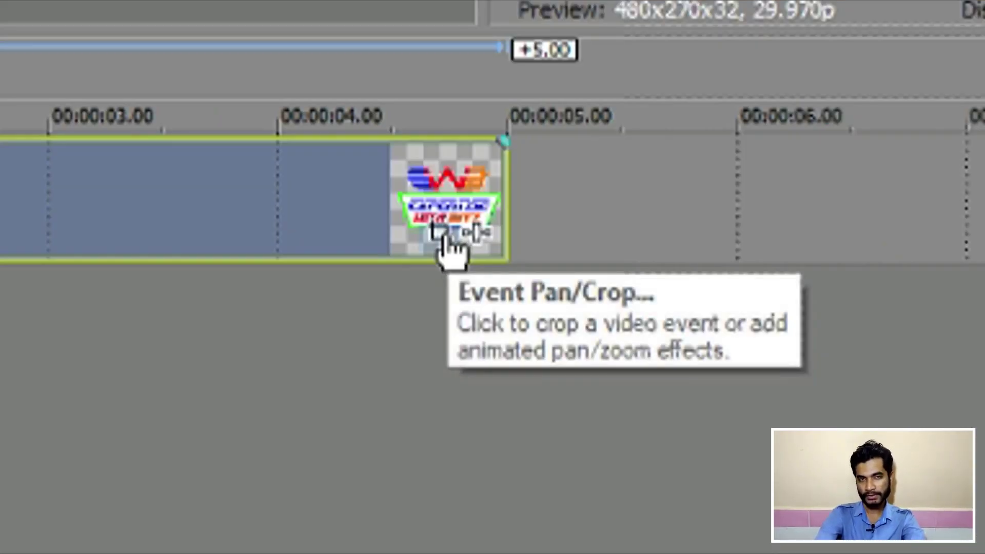
click(445, 237)
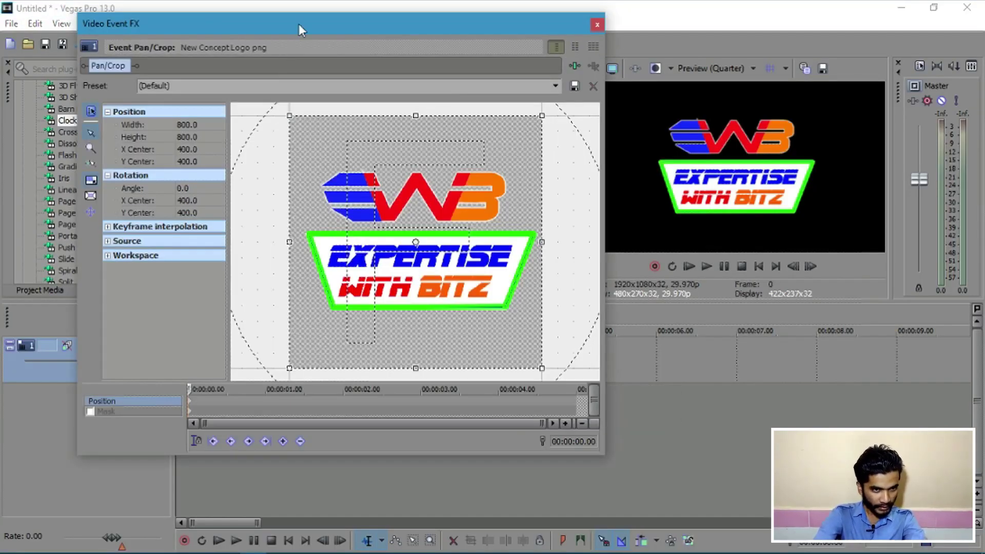
mouse_move(299, 23)
mouse_down()
mouse_move(303, 12)
mouse_move(302, 24)
mouse_up()
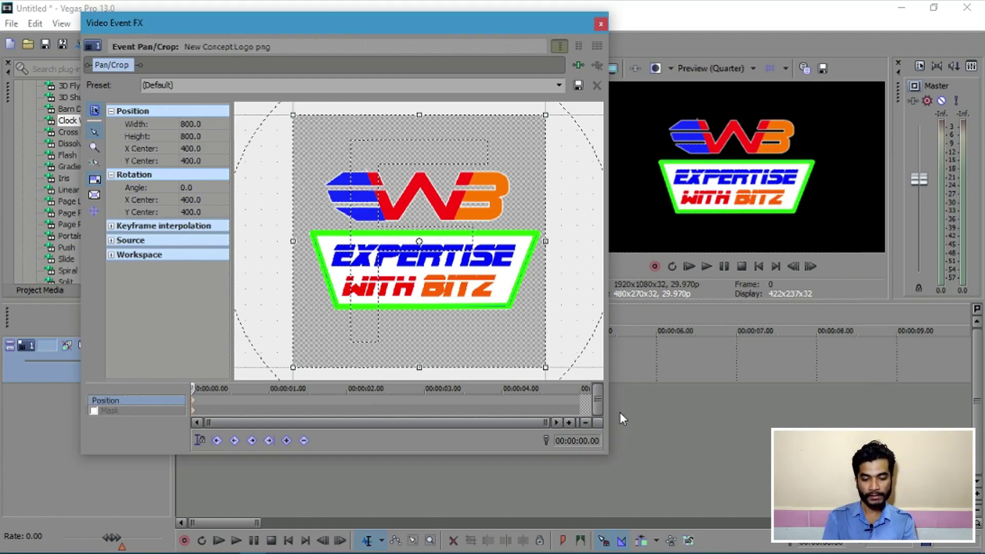
drag(270, 25, 317, 39)
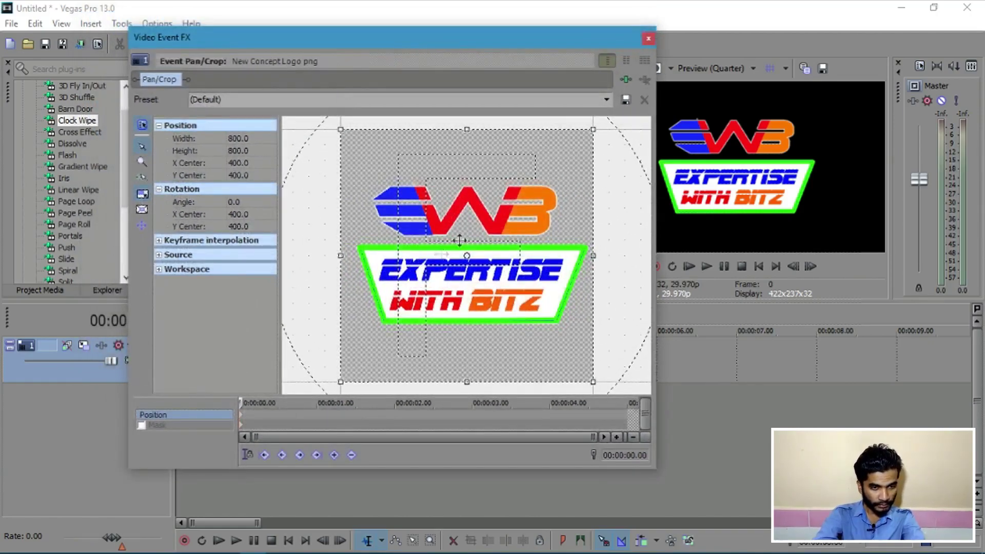
drag(463, 39, 457, 46)
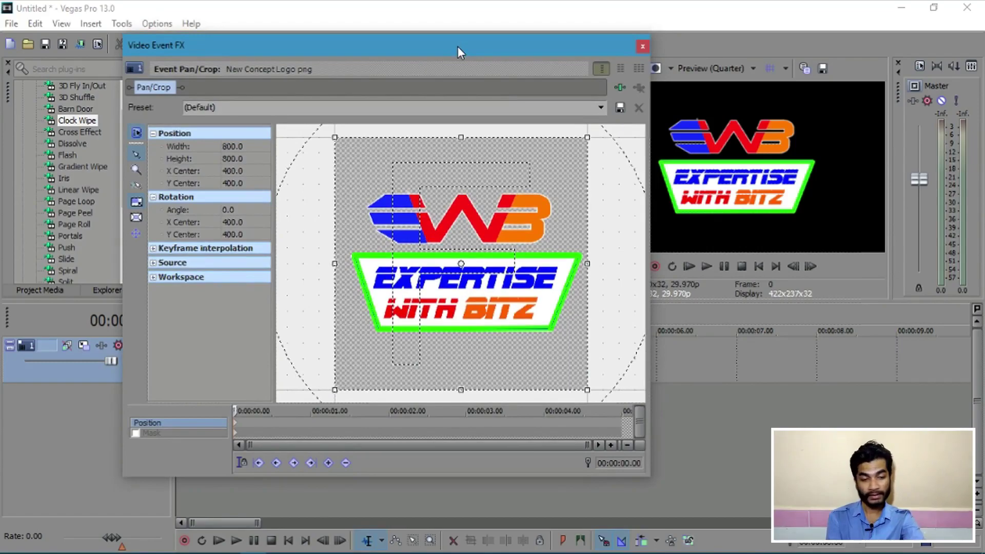
scroll(434, 163, down, 5)
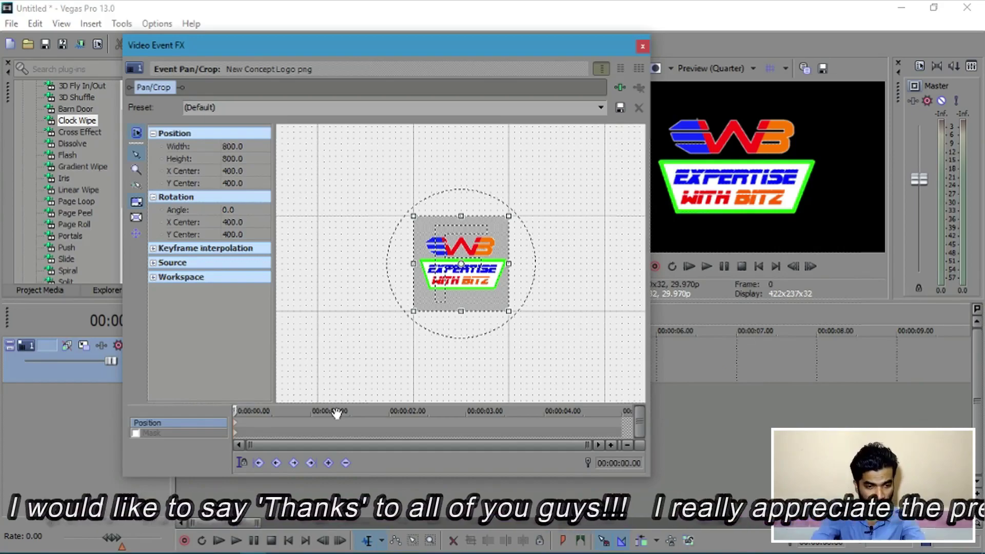
drag(508, 216, 479, 235)
right_click(467, 270)
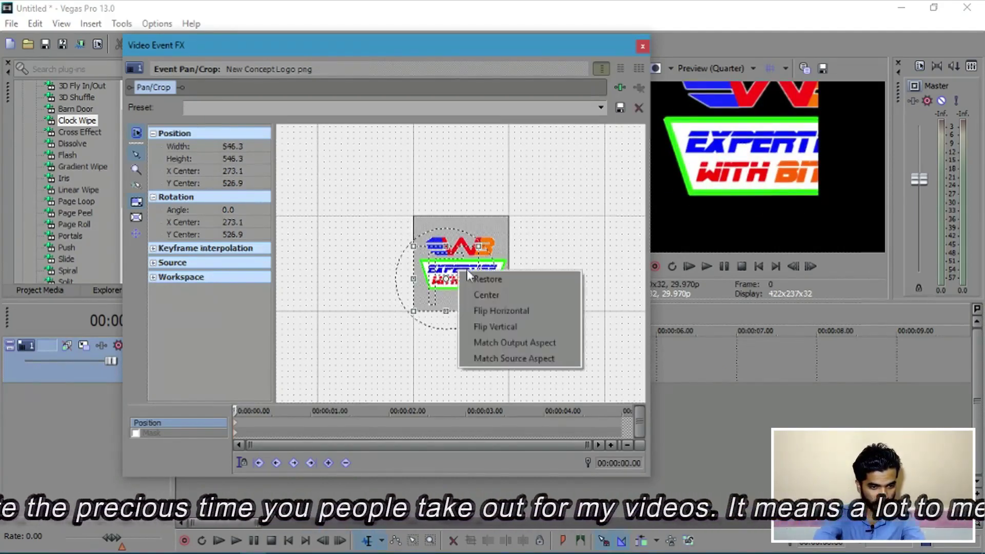
click(485, 276)
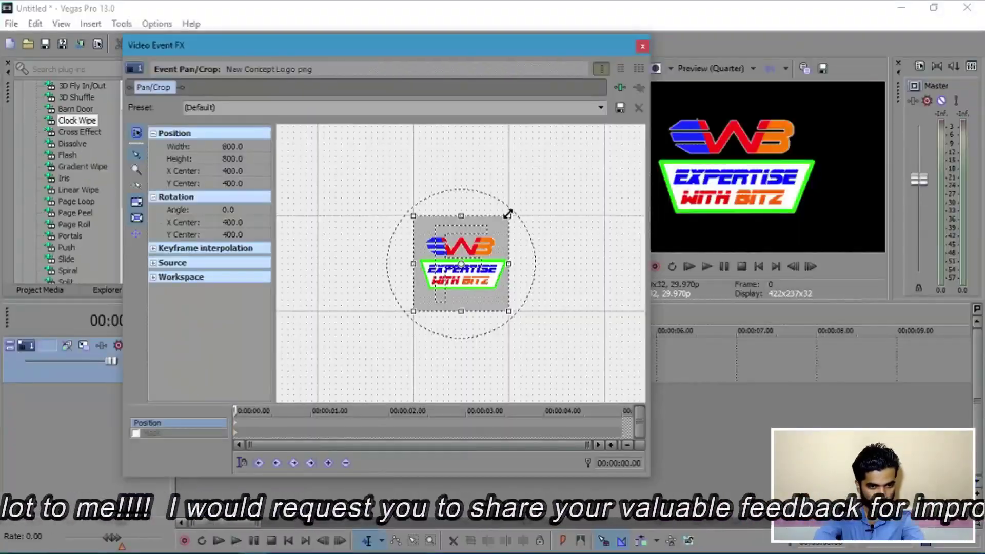
drag(508, 214, 470, 253)
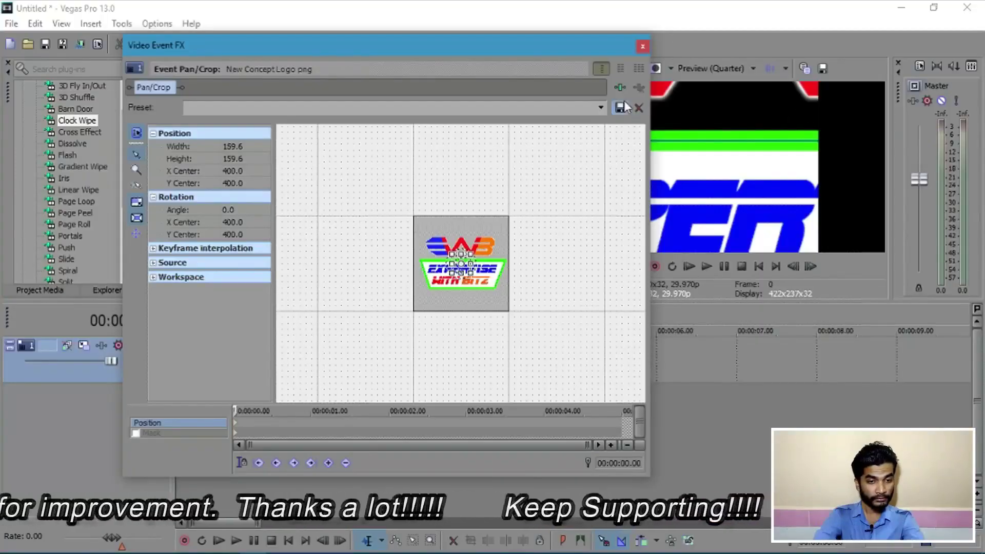
Apply the 16:9 Widescreen TV aspect ratio preset and shrink the pan/crop frame to a tiny area at the logo's centre
click(601, 107)
click(511, 152)
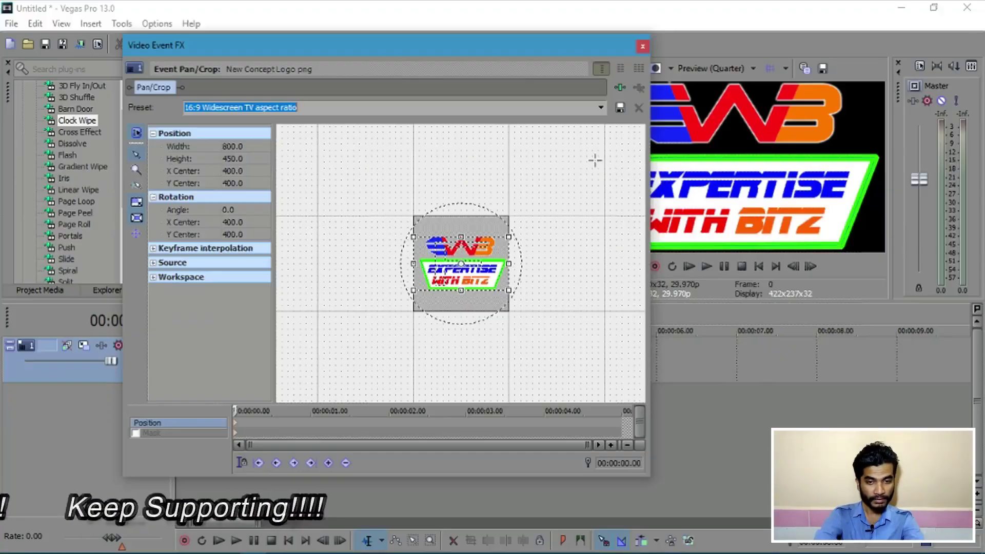
drag(508, 237, 461, 264)
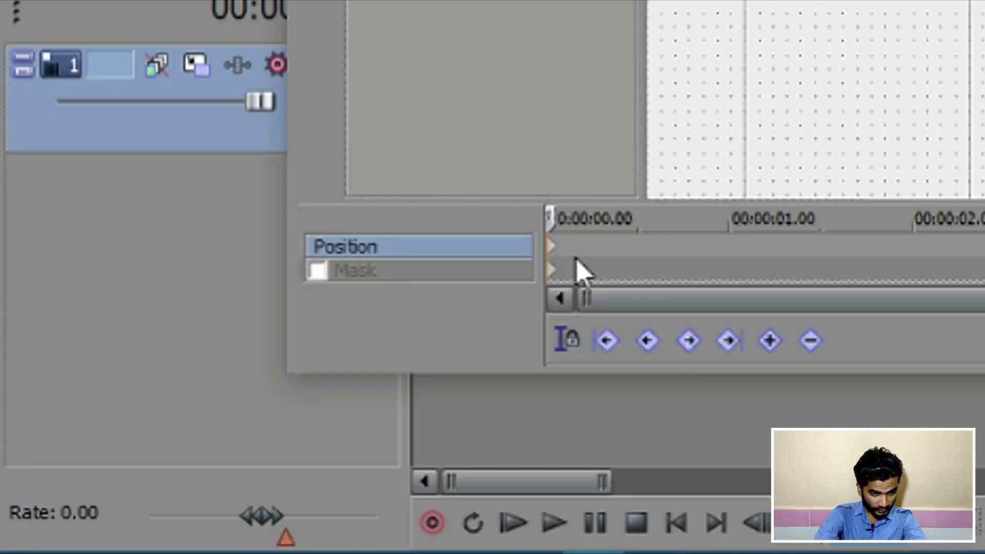
Add position keyframes up to 00:00:00.19, enlarging the pan/crop frame at each one to a final size of about 2,320 by 1,305
click(243, 426)
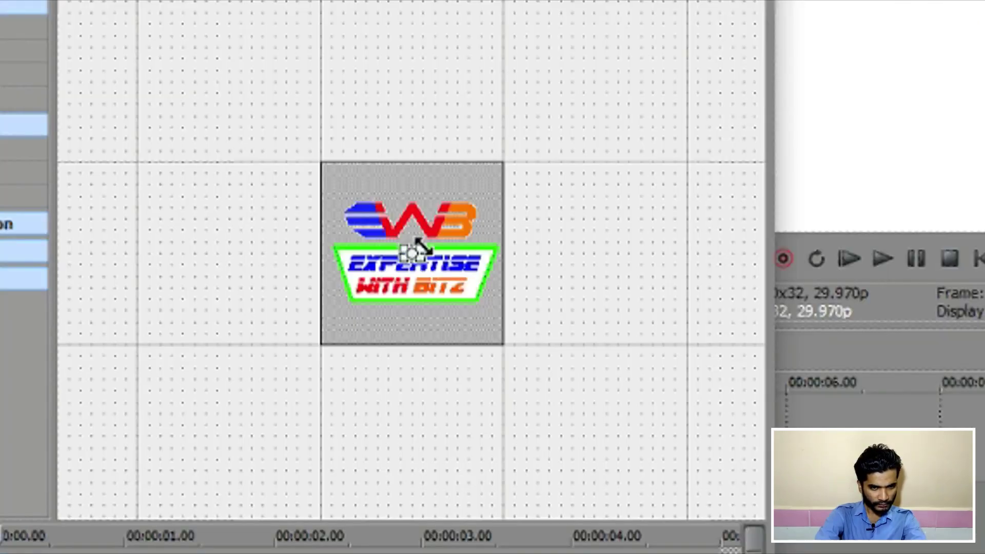
click(461, 262)
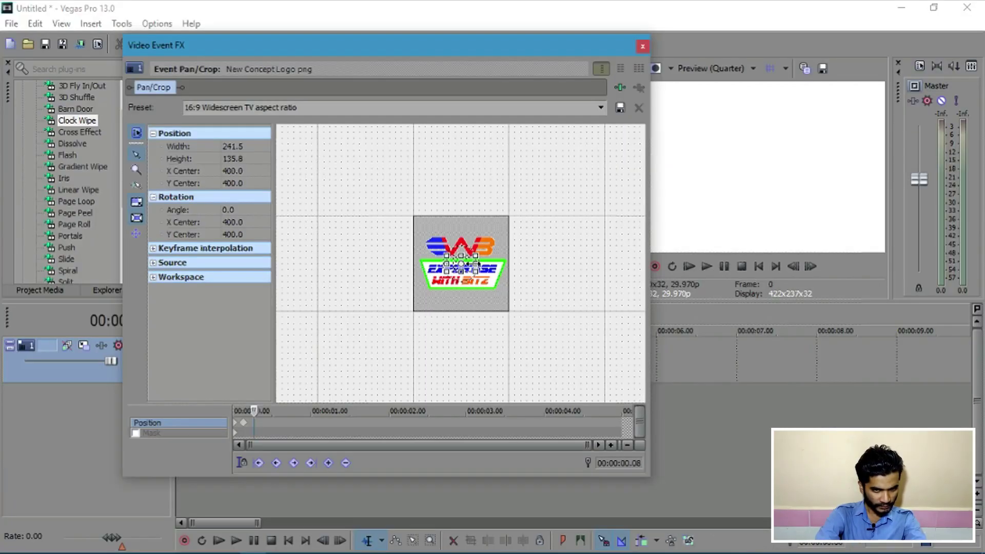
drag(374, 197, 415, 172)
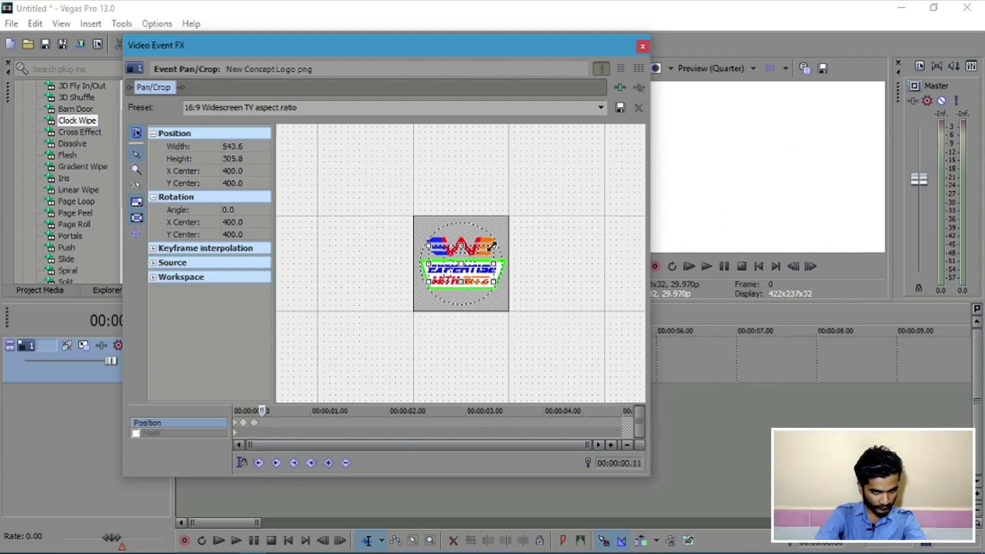
drag(493, 246, 564, 205)
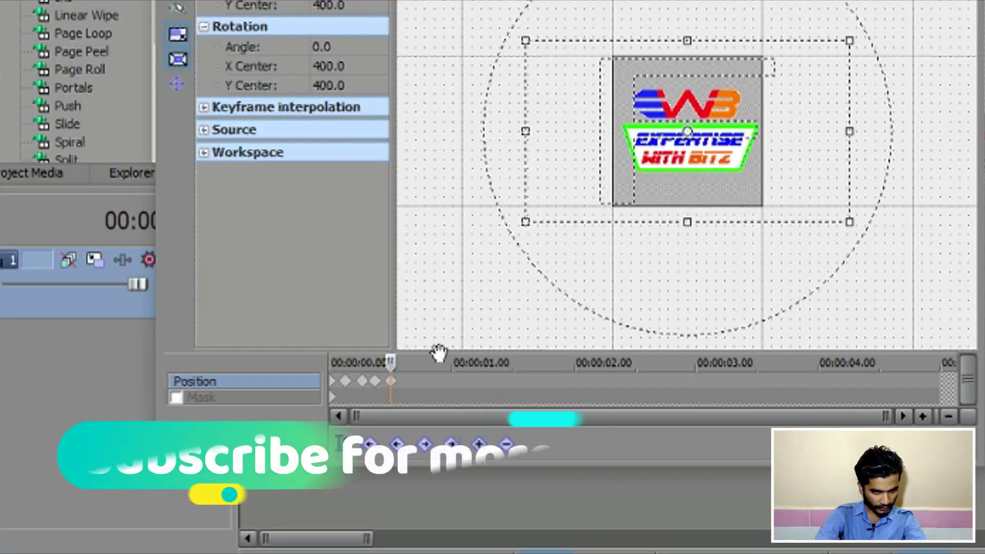
click(406, 381)
drag(852, 40, 906, 7)
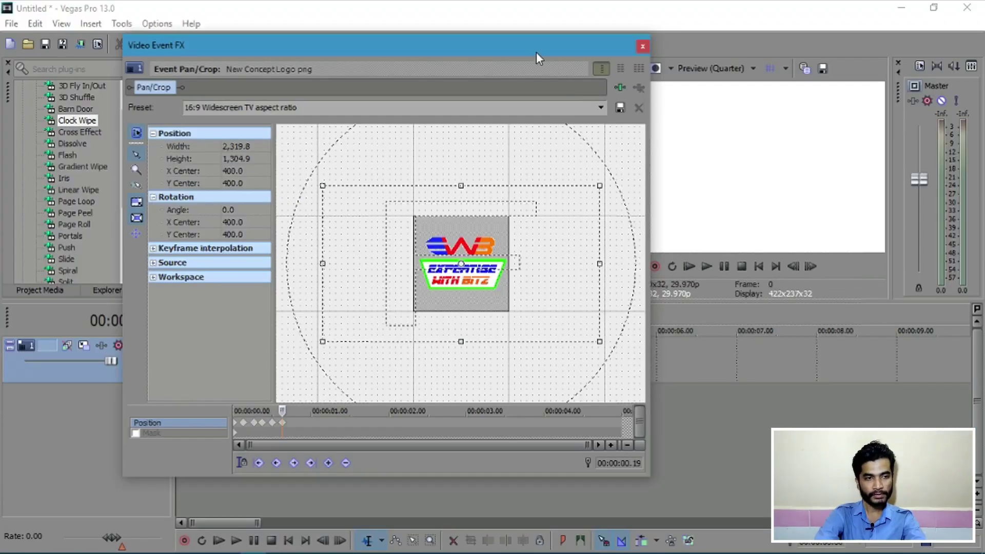
Uncover the preview and step frame by frame through the logo's zoom-out past its last keyframe
drag(536, 51, 467, 33)
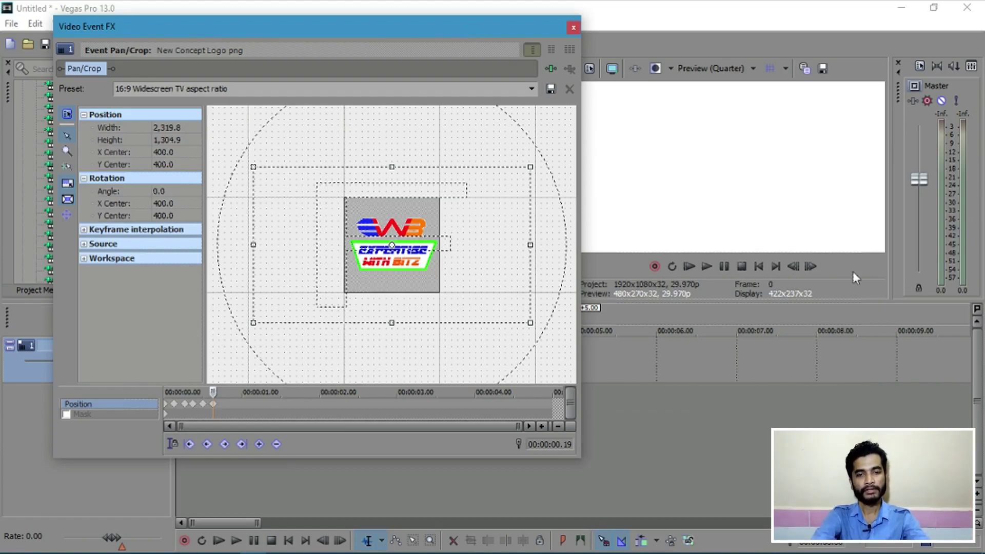
click(812, 266)
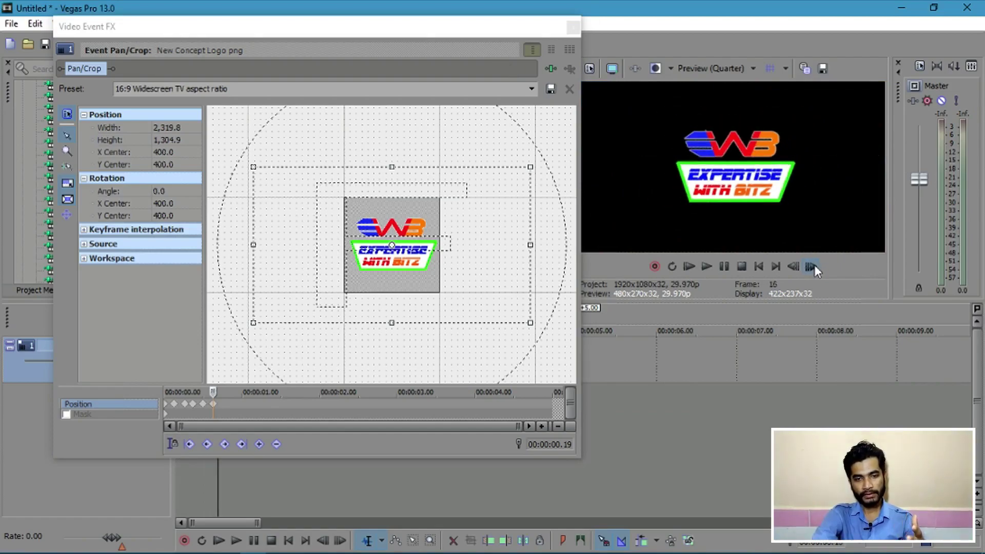
click(810, 267)
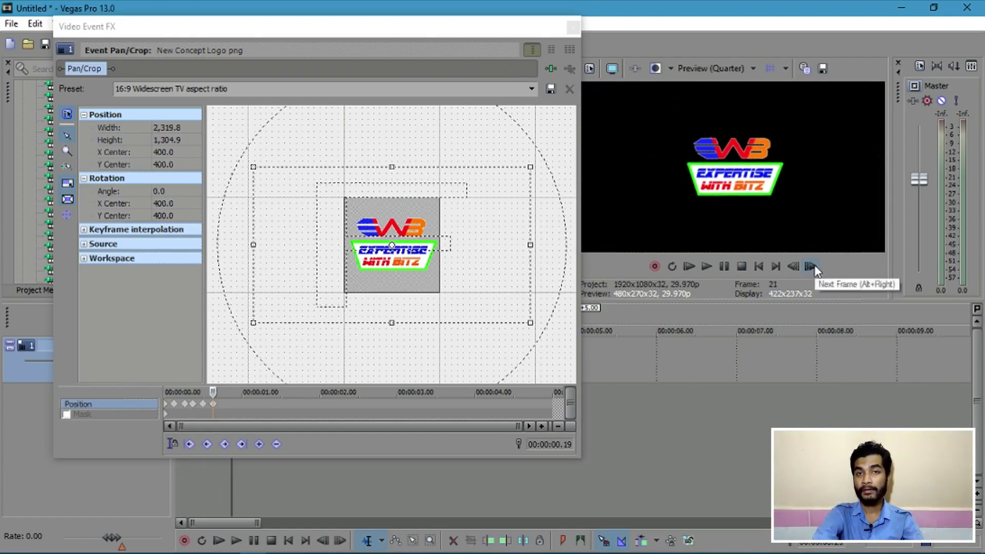
Add a position keyframe at 00:00:01.00 with the pan/crop frame moved to about X center 545, Y center 170
click(241, 405)
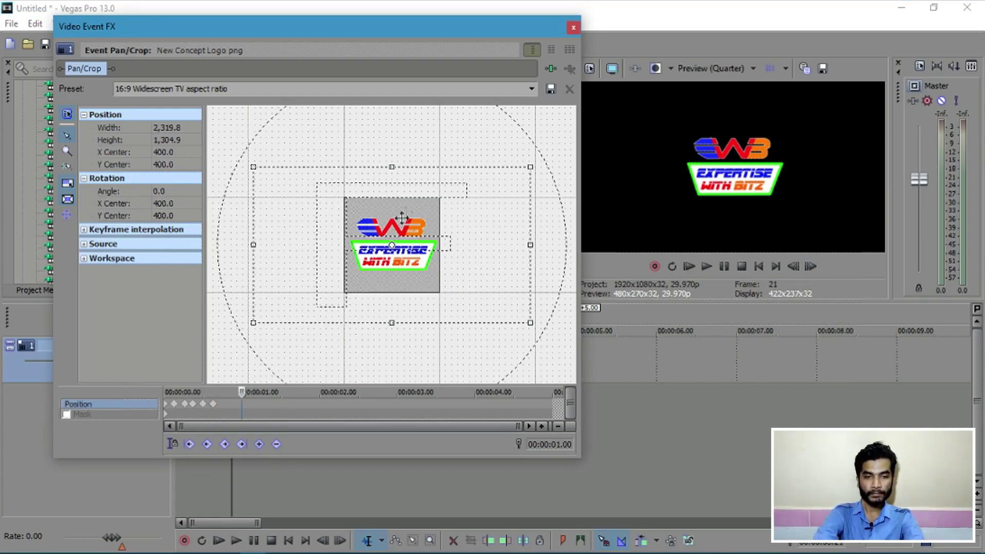
drag(384, 252, 403, 225)
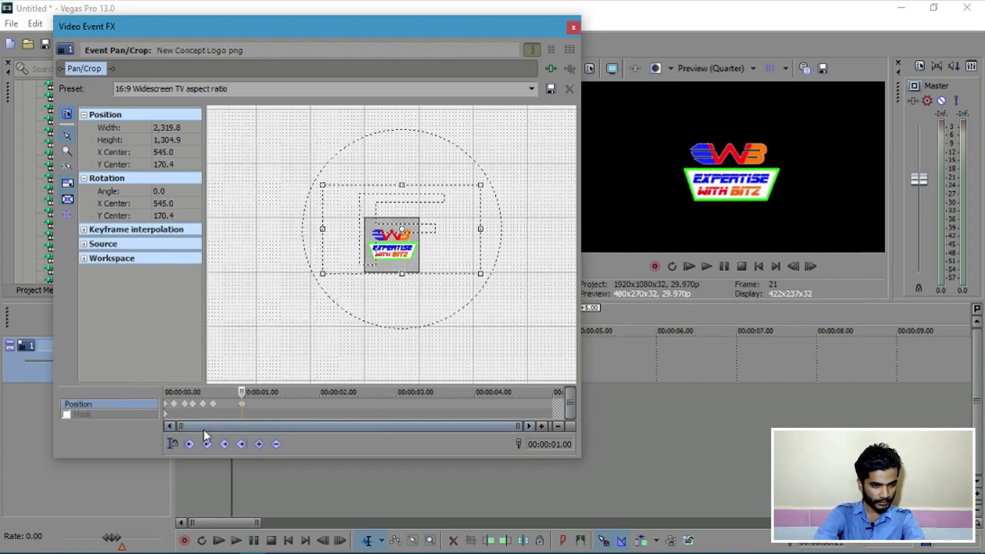
scroll(286, 318, down, 2)
Add further position keyframes up to 00:00:02.01, shifting the pan/crop frame around the logo to end at about X center -443, Y center 202
click(257, 405)
drag(379, 228, 399, 251)
click(270, 406)
click(280, 404)
click(293, 403)
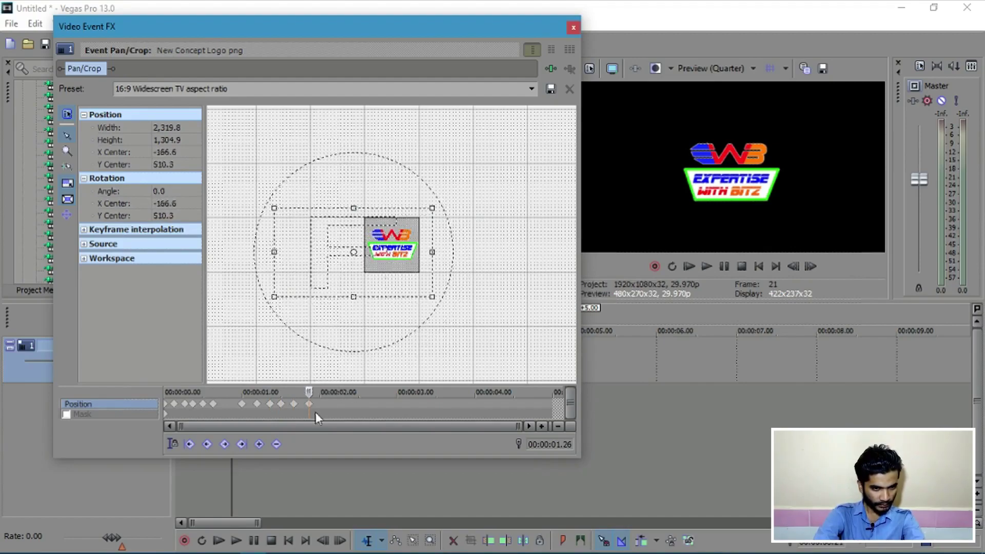
drag(375, 287, 356, 267)
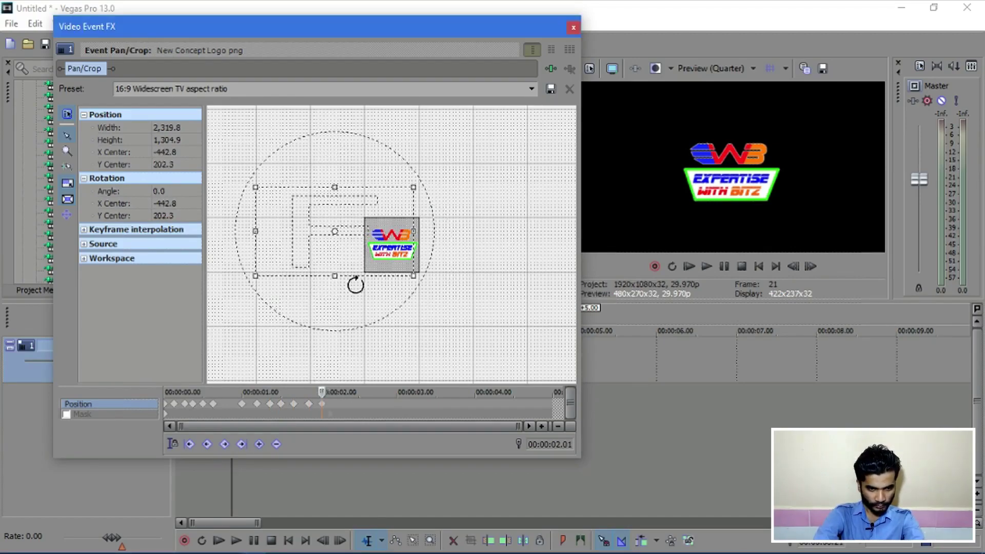
Add a keyframe at 00:00:02.05 with the frame enlarged to about 2,471 by 1,390 and moved to about X center -305, Y center 0.5
click(332, 404)
mouse_move(344, 279)
mouse_down()
mouse_move(348, 269)
mouse_move(349, 292)
mouse_move(349, 281)
mouse_up()
drag(376, 250, 376, 237)
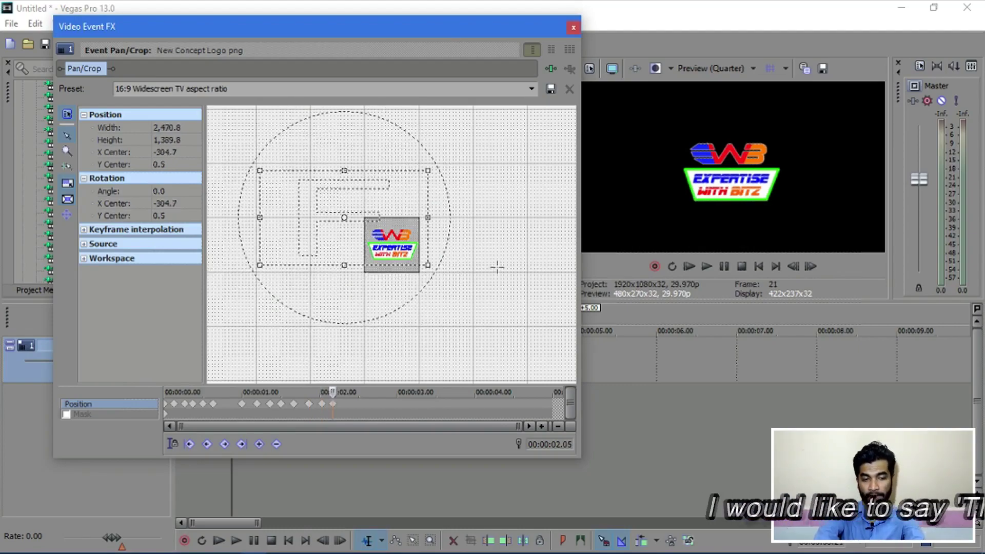
Step frame by frame through the logo's movement across the screen in the preview
click(810, 266)
click(809, 265)
click(809, 266)
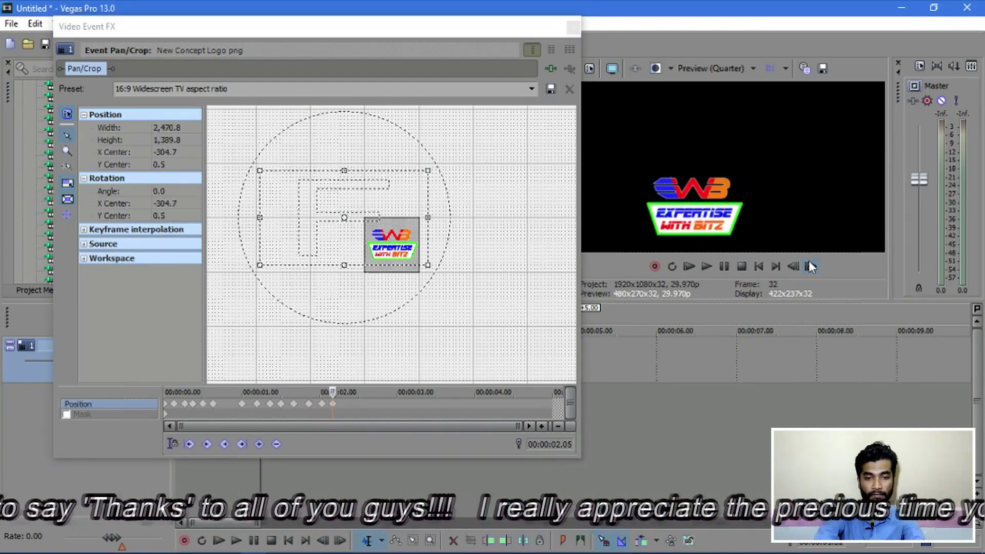
click(810, 266)
click(809, 266)
click(809, 266)
click(809, 266)
click(810, 266)
click(810, 266)
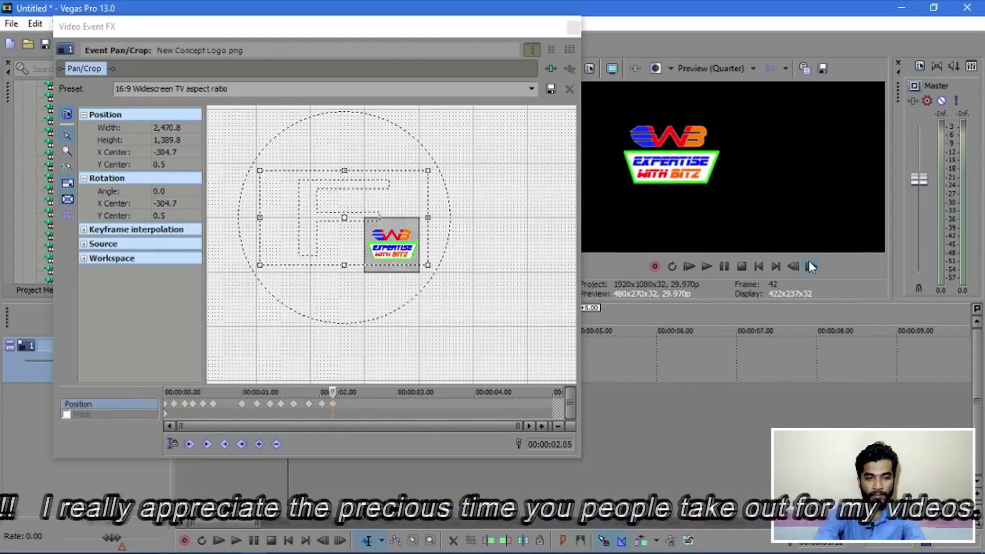
click(809, 266)
click(809, 266)
click(809, 266)
click(810, 266)
click(810, 266)
click(810, 265)
click(810, 266)
click(810, 265)
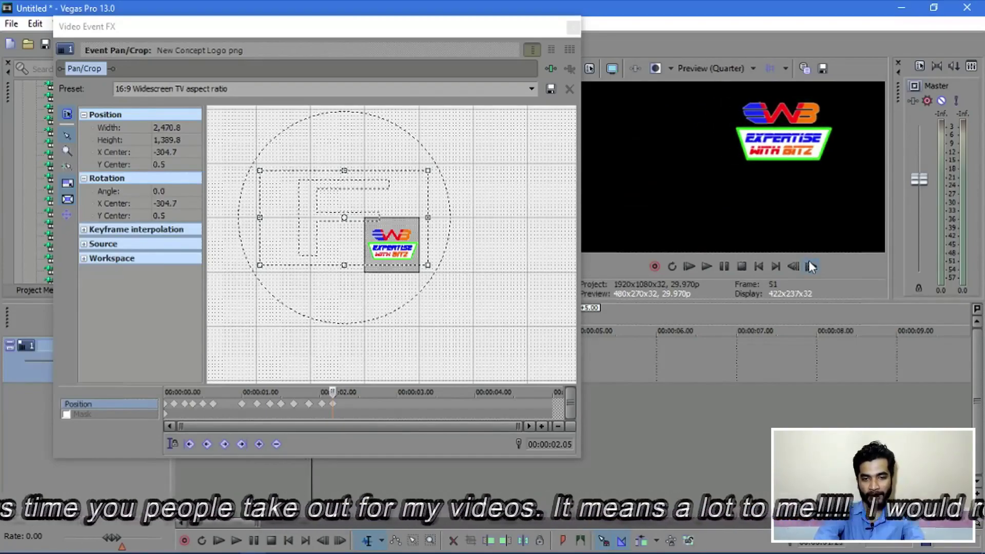
click(809, 266)
click(809, 266)
click(810, 266)
click(809, 266)
click(809, 266)
click(810, 266)
click(810, 266)
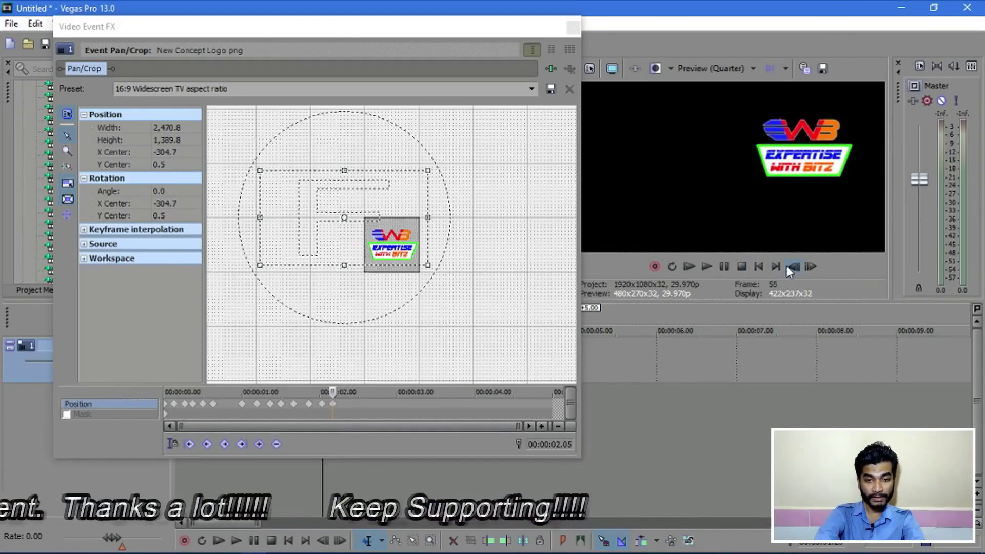
Add a position keyframe at 00:00:03.04 with the frame reduced to about 1,640 by 922.5 and centred on the logo at X 428.2, Y 446.6
click(421, 224)
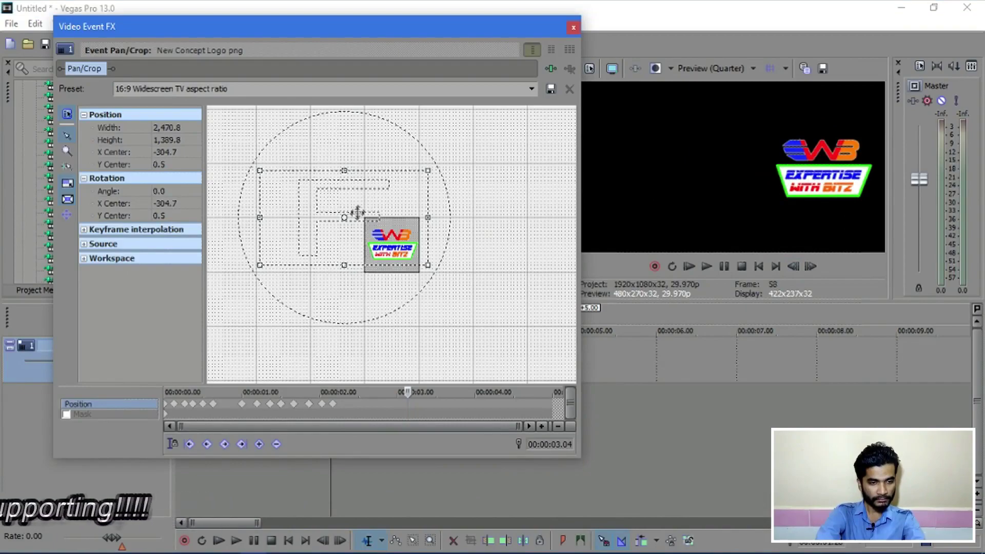
drag(357, 211, 408, 242)
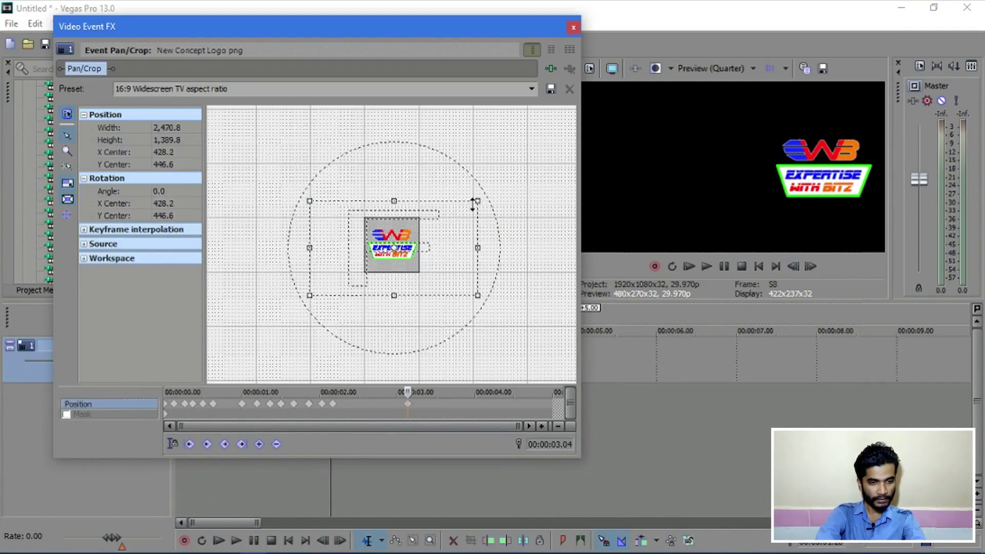
drag(478, 200, 450, 216)
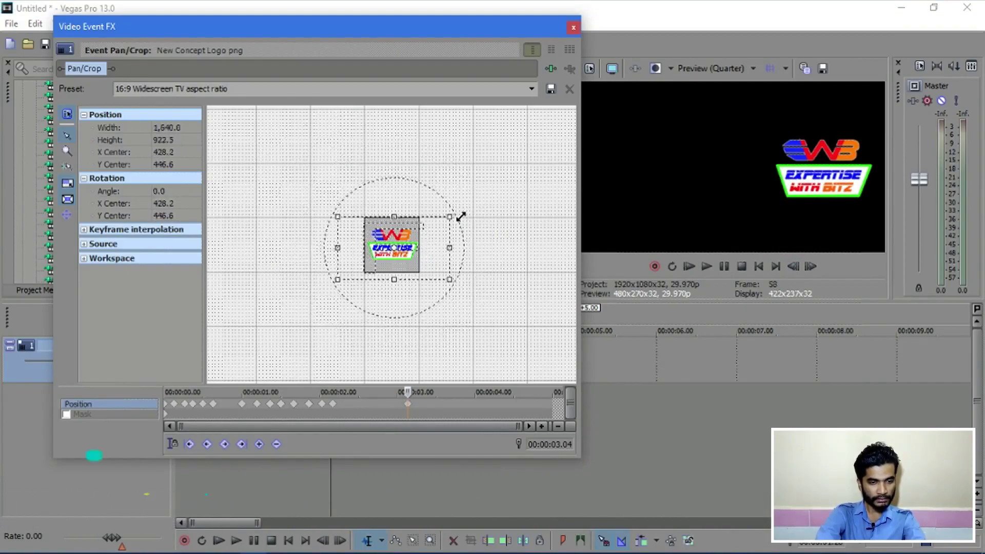
Step frame by frame through the logo's return to the centre of the screen in the preview
click(814, 265)
click(810, 266)
click(811, 266)
click(811, 266)
click(810, 266)
click(811, 266)
click(811, 265)
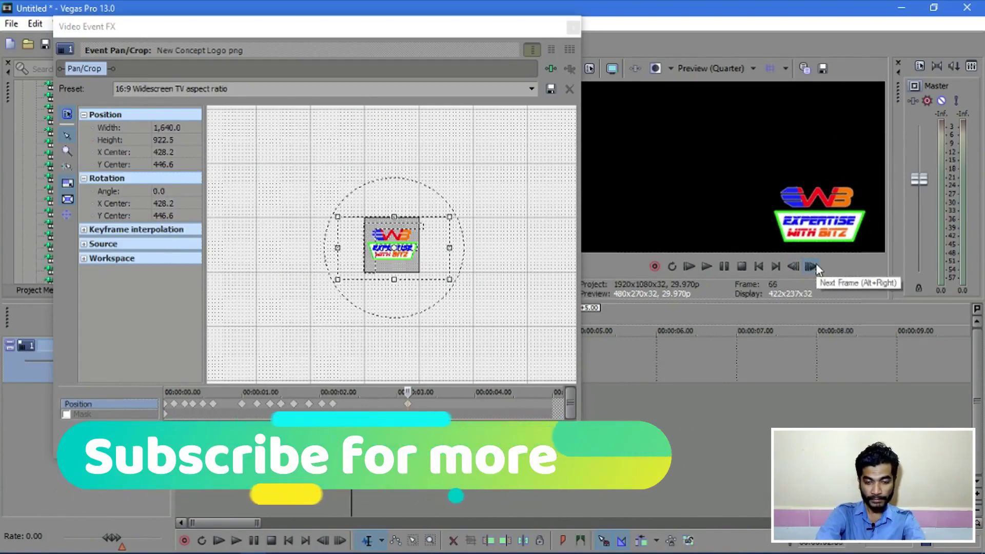
click(811, 266)
click(810, 266)
click(811, 266)
click(810, 266)
click(811, 266)
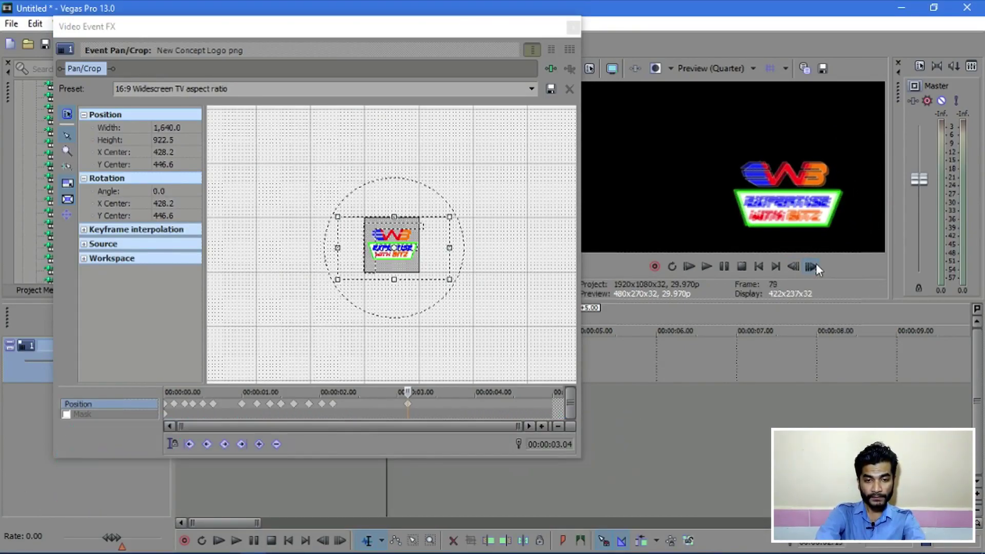
click(811, 266)
click(811, 266)
click(810, 266)
click(811, 266)
click(811, 265)
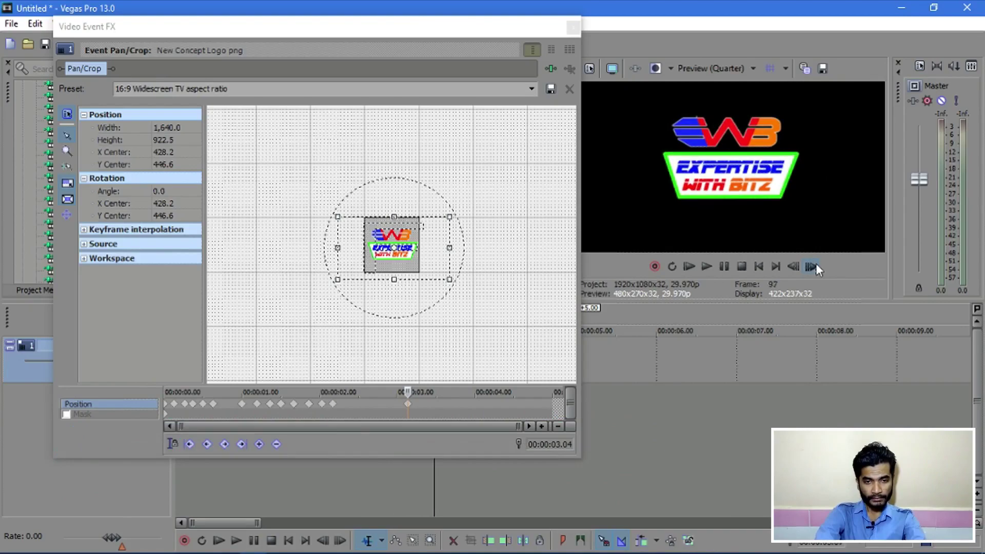
click(811, 266)
Add a position keyframe shortly after 00:00:03.04 with the pan/crop frame shrunk to about 922.5 by 518.9 around the logo
click(432, 406)
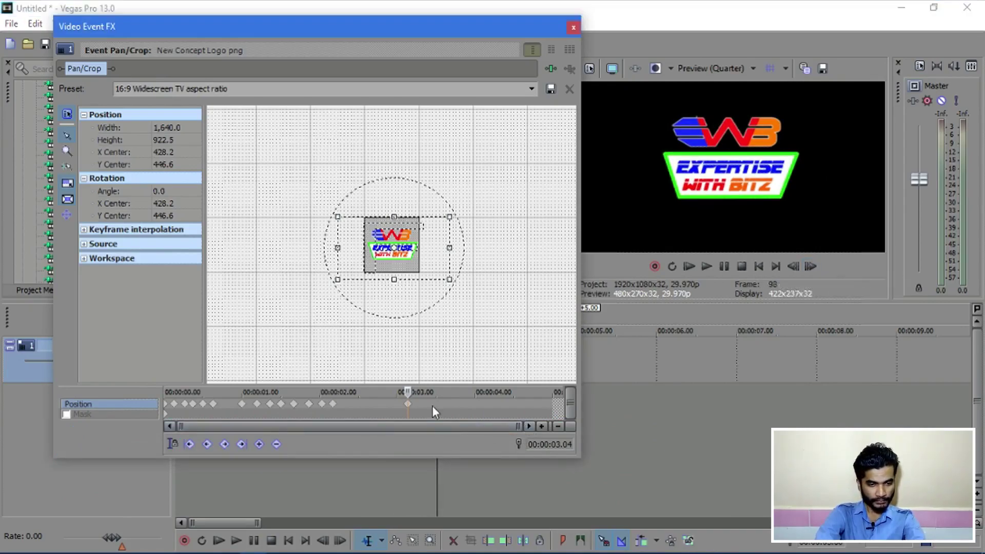
click(432, 407)
drag(449, 216, 432, 229)
Add further position keyframes from 00:00:03.25 to 00:00:04.21, shrinking the frame around the logo's centre to about 13.7 by 7.7
click(461, 414)
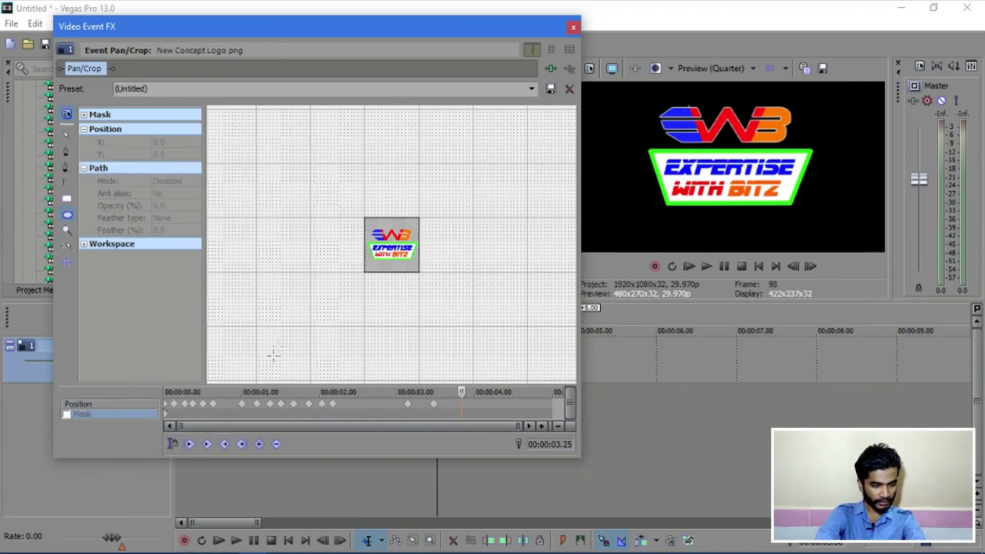
click(80, 405)
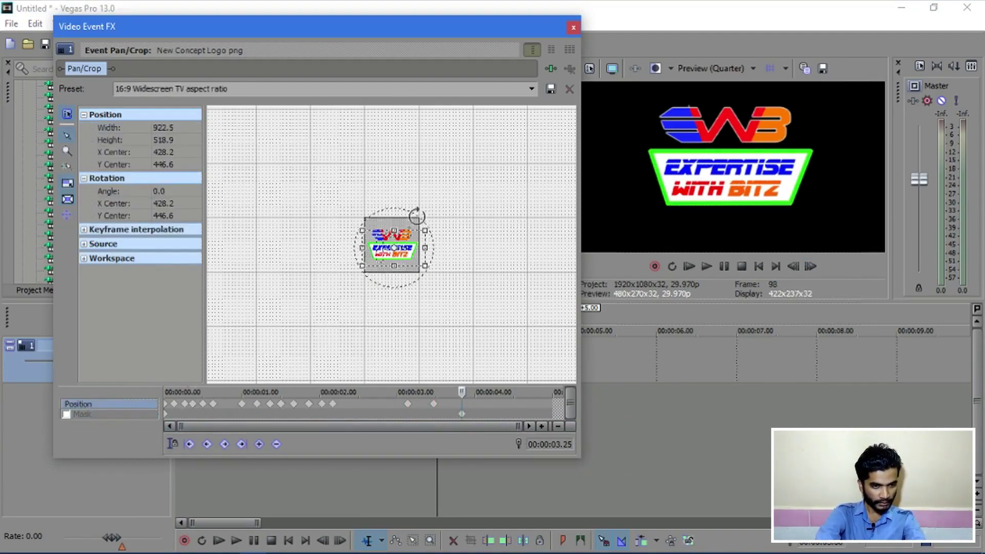
drag(428, 231, 420, 236)
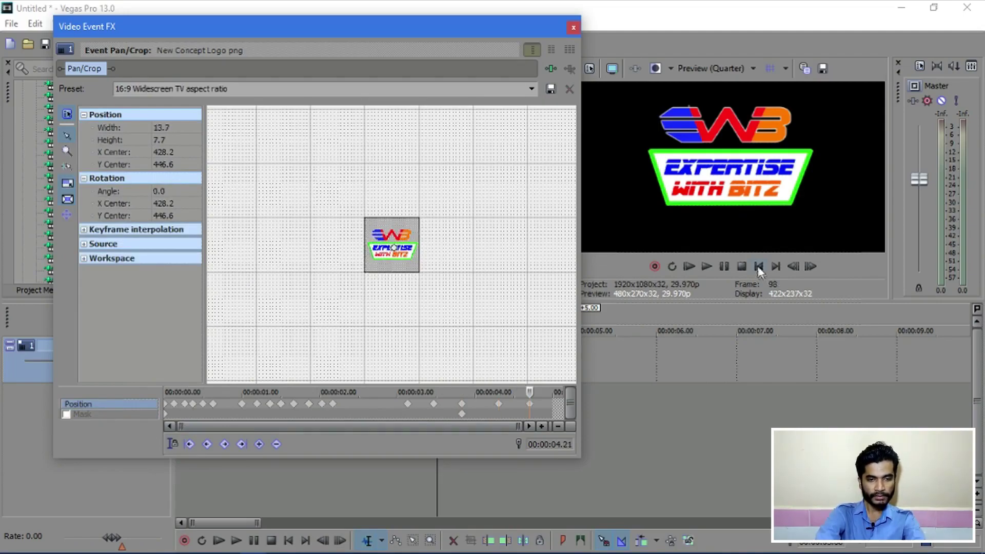
Step frame by frame through the closing zoom into the logo in the preview
click(810, 265)
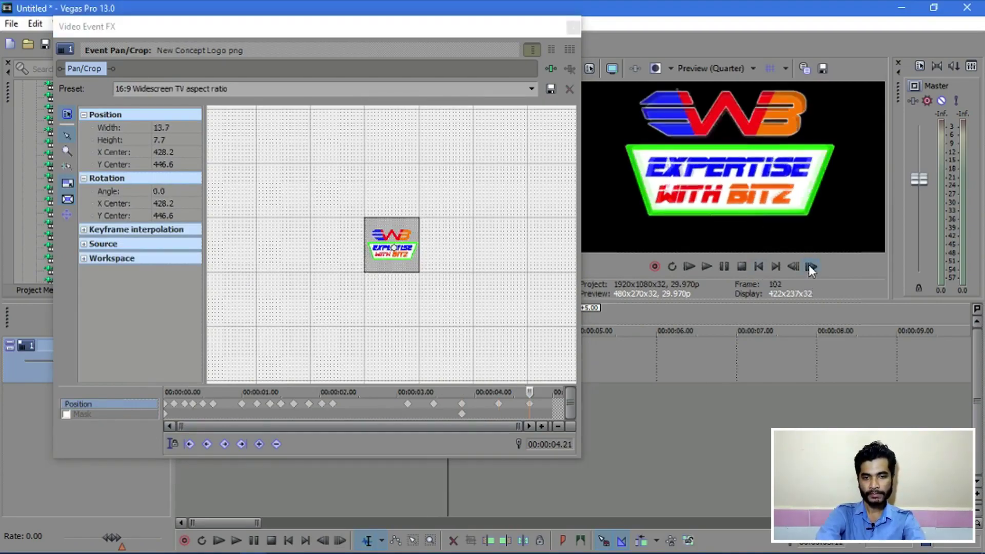
click(809, 266)
click(809, 266)
click(809, 266)
click(809, 266)
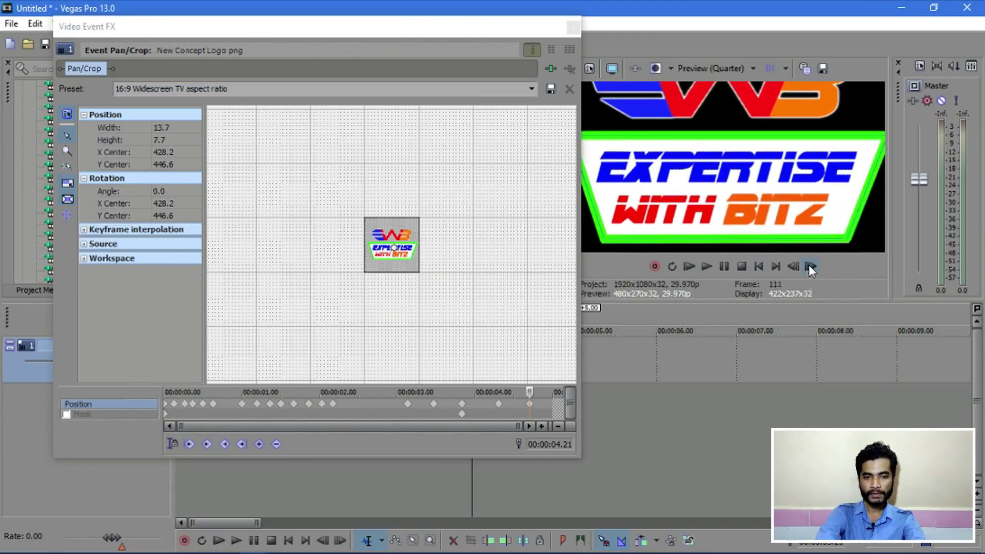
click(810, 266)
click(809, 266)
click(809, 266)
click(810, 266)
click(809, 266)
click(810, 265)
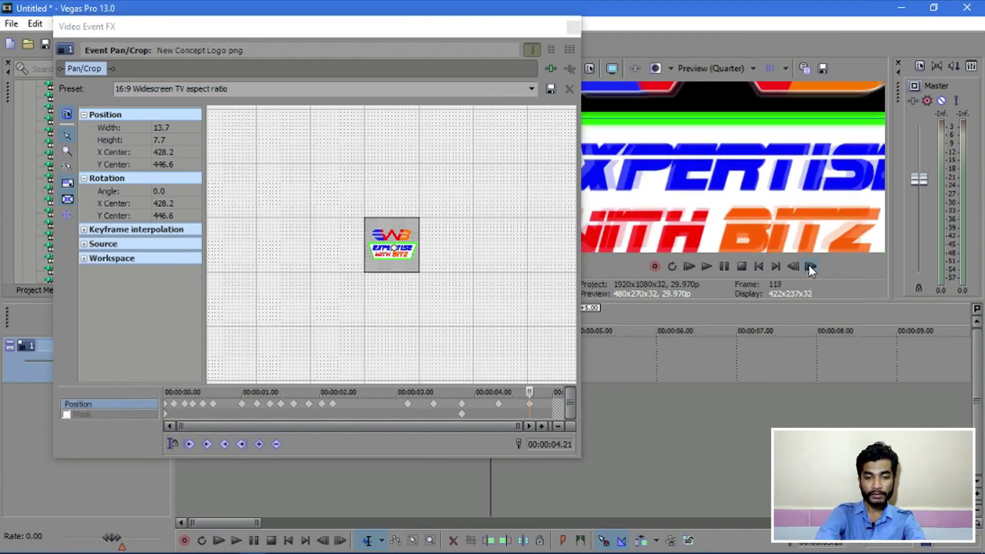
click(809, 266)
click(809, 266)
click(810, 266)
click(809, 266)
click(810, 266)
click(810, 265)
click(809, 265)
click(809, 266)
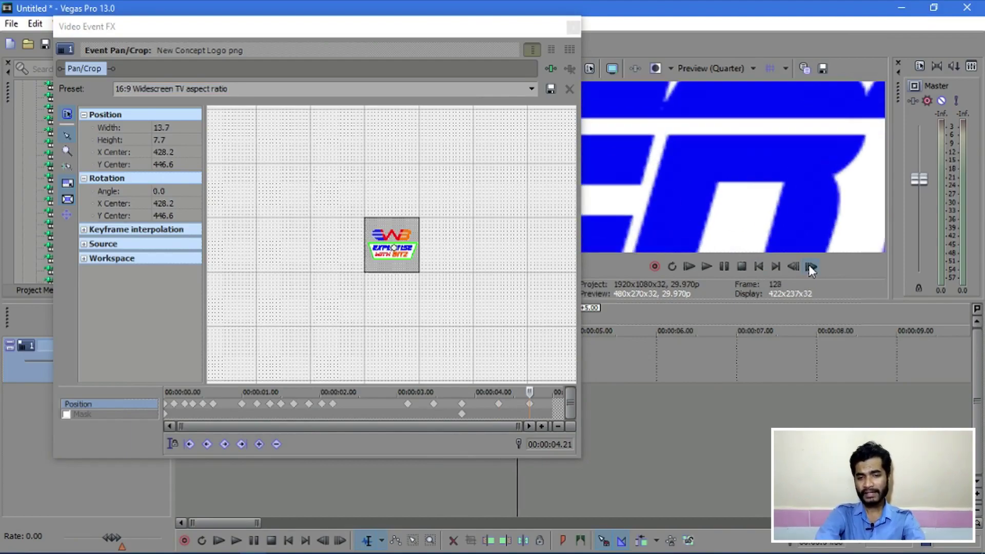
click(810, 266)
click(810, 266)
click(810, 265)
click(810, 266)
click(809, 266)
click(810, 266)
click(809, 266)
click(809, 266)
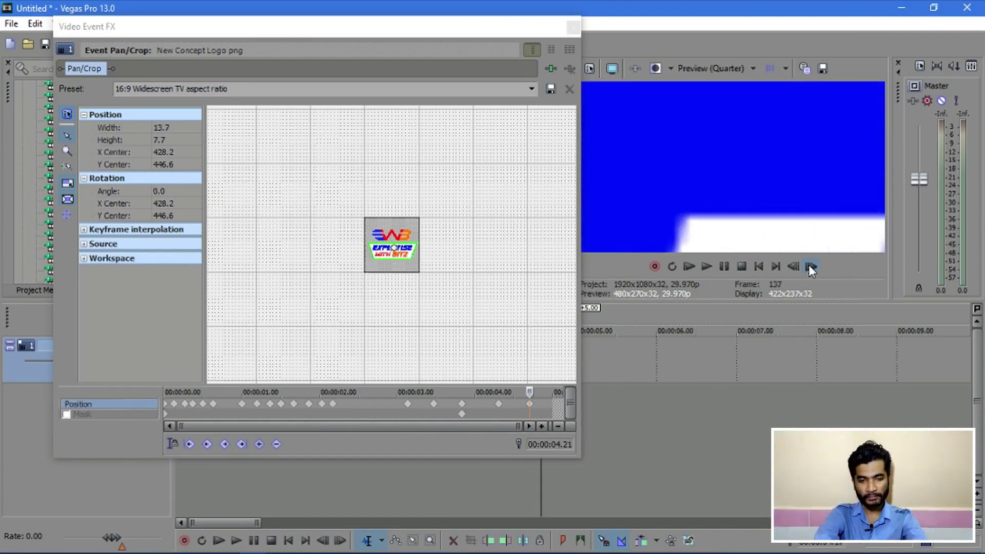
click(809, 266)
click(810, 266)
click(810, 265)
click(810, 265)
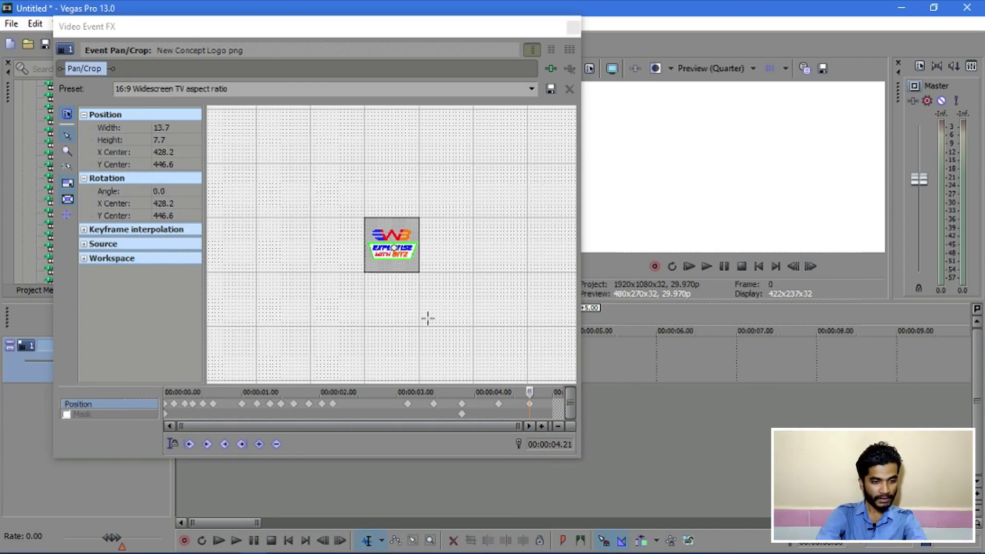
Close the Video Event FX window and move the logo event so it starts at about 00:00:02.15 on the timeline
drag(535, 28, 842, 41)
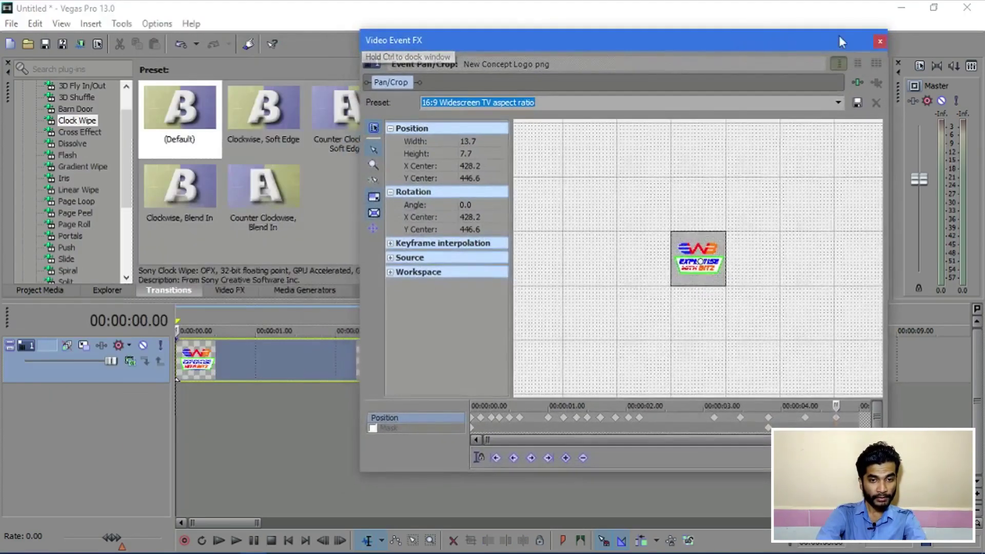
click(880, 41)
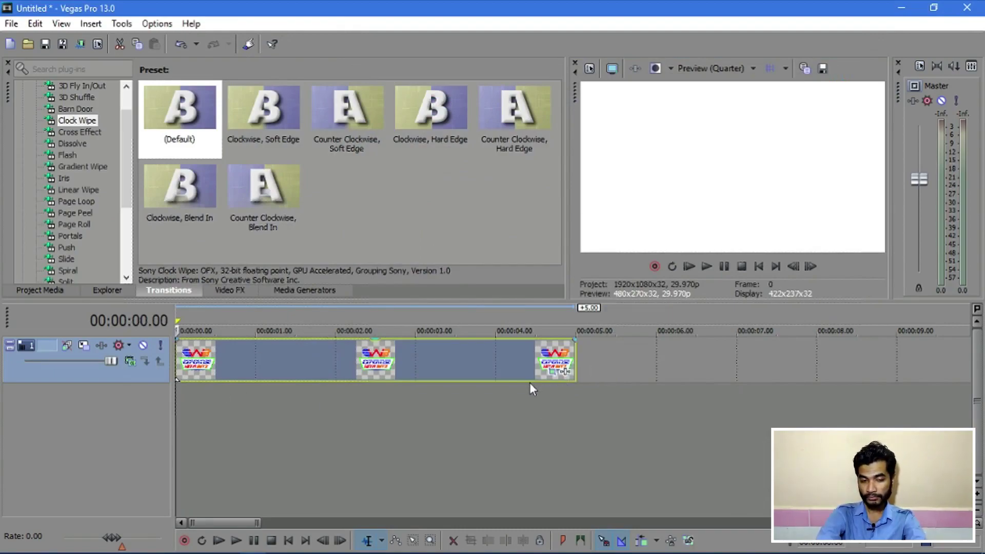
drag(334, 371, 547, 349)
Split the logo event at 00:00:04.07 and move its first piece to the start of the timeline
click(424, 355)
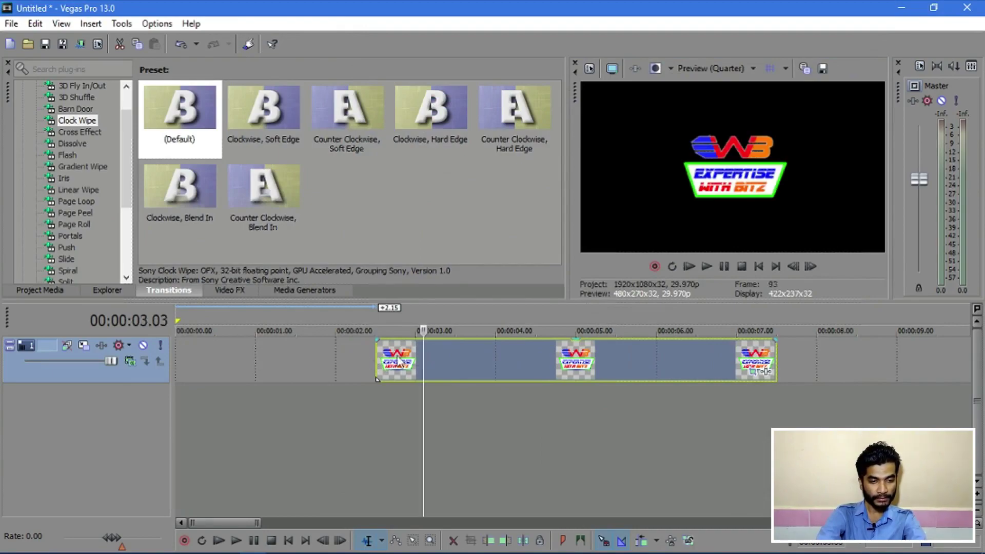
click(515, 351)
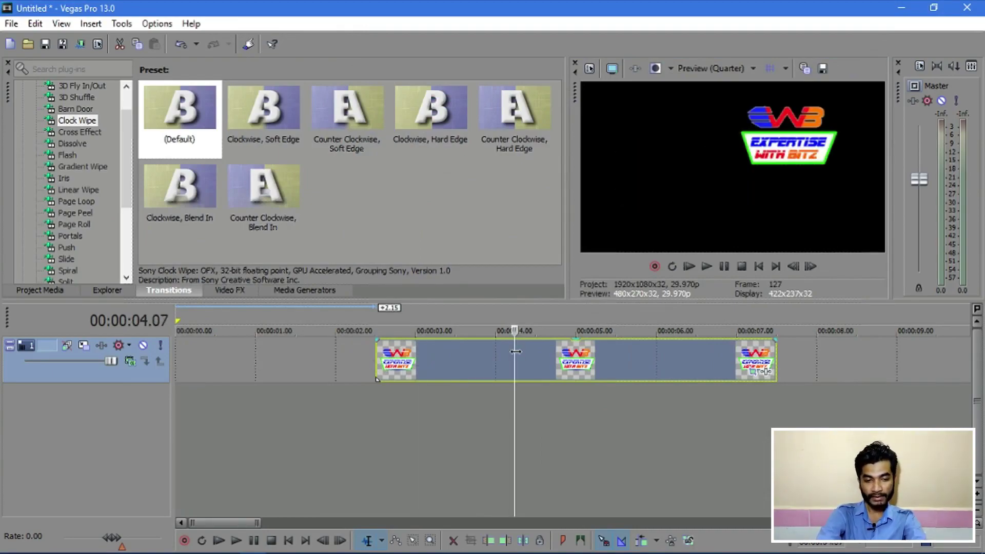
key(s)
drag(463, 363, 294, 381)
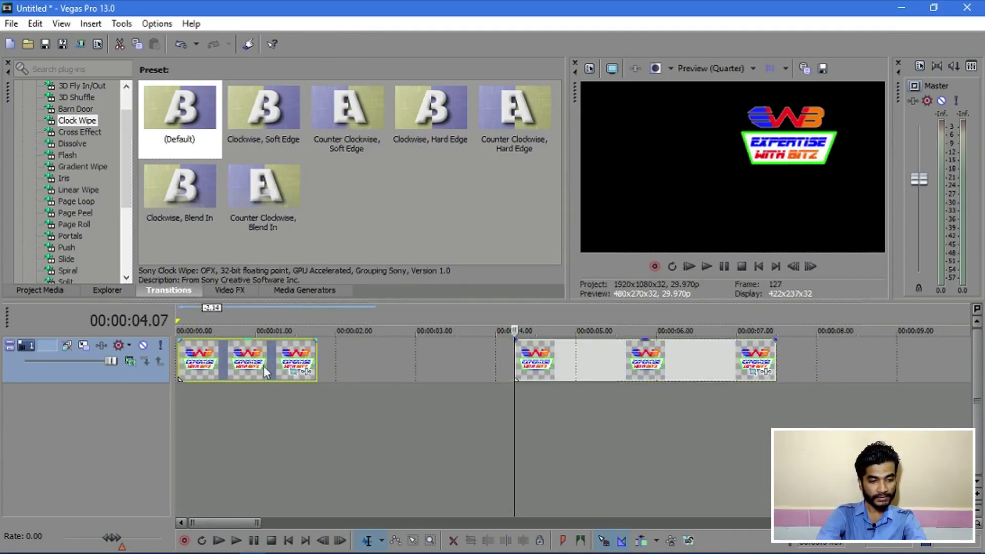
Check the first piece's Event Pan/Crop keyframes, close the window and move the second piece directly against the first piece's end
click(296, 374)
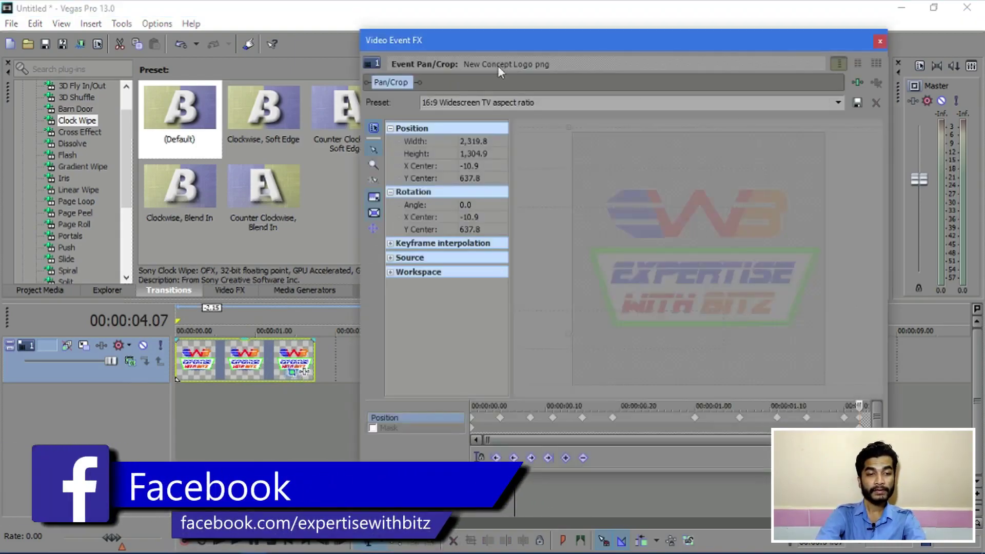
click(878, 41)
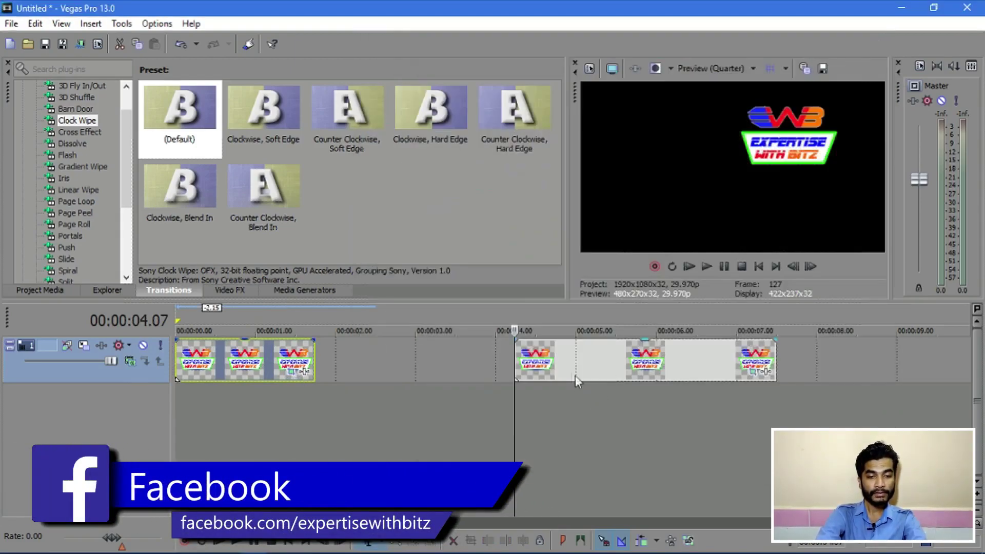
drag(575, 377, 366, 371)
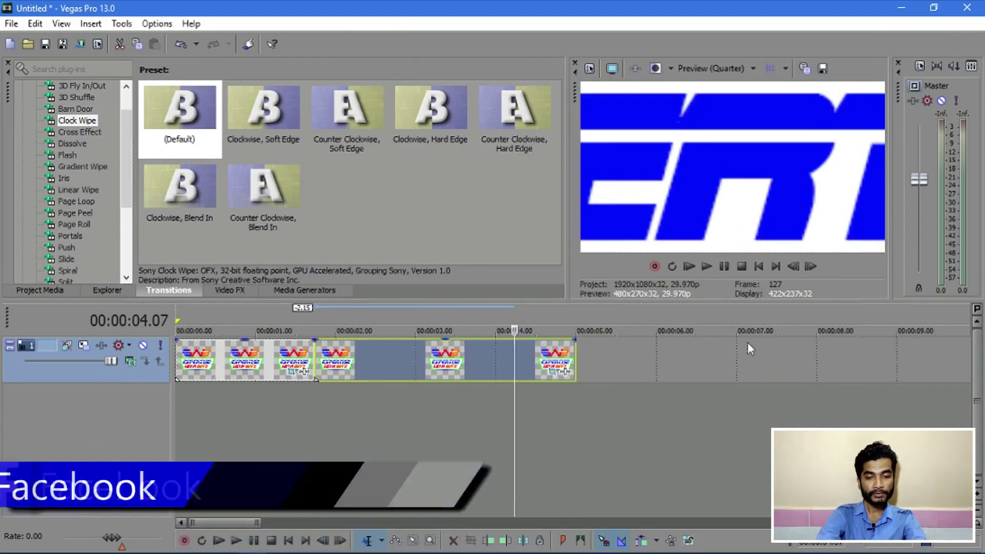